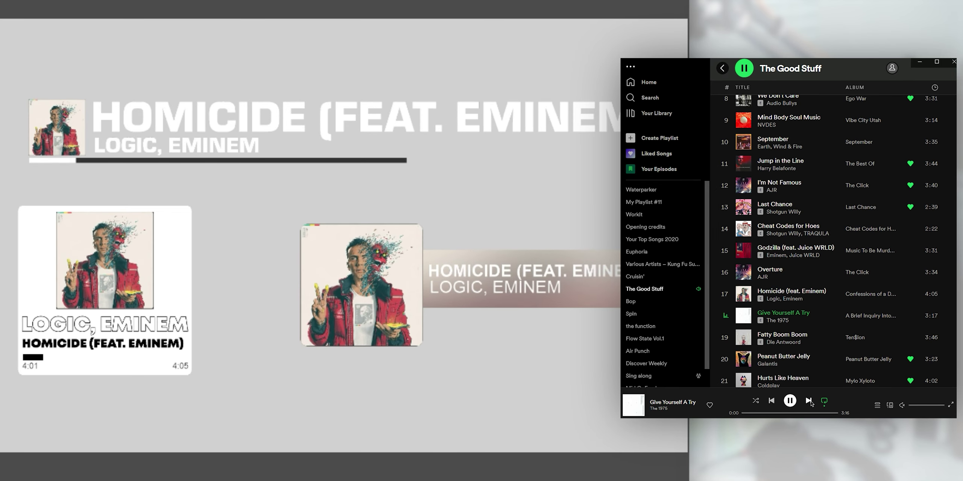
Skip to the next Spotify song and open the Tuna v1.6.2 download file list
left_click(810, 402)
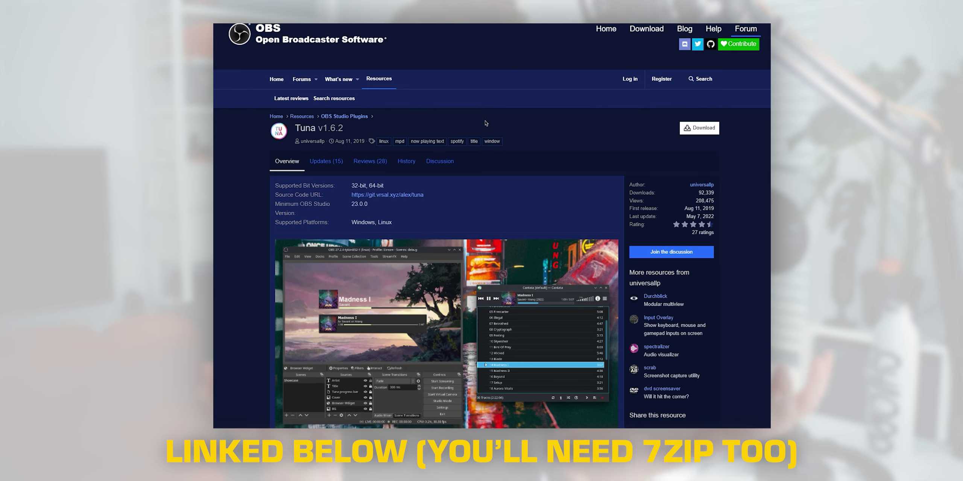
scroll(485, 123, "down", 1)
left_click(687, 89)
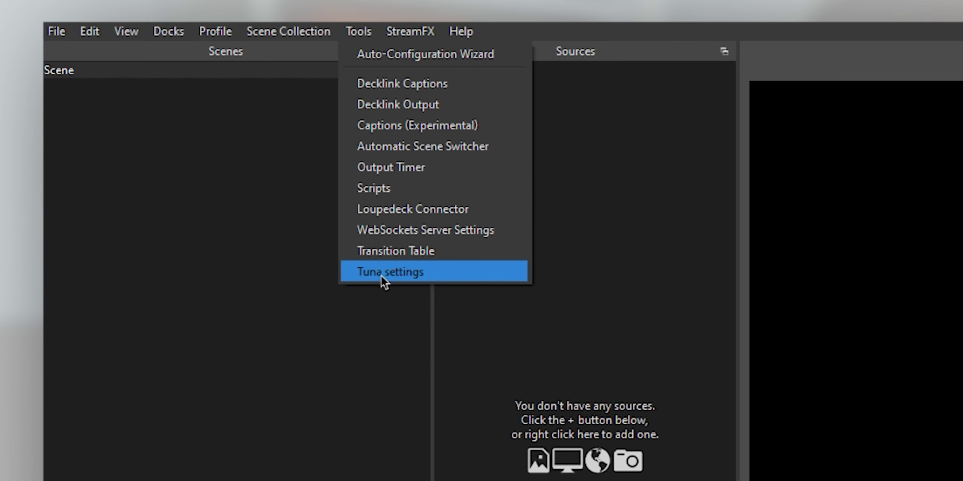
Log Tuna into Spotify by pasting the authentication code and requesting a token
left_click(381, 274)
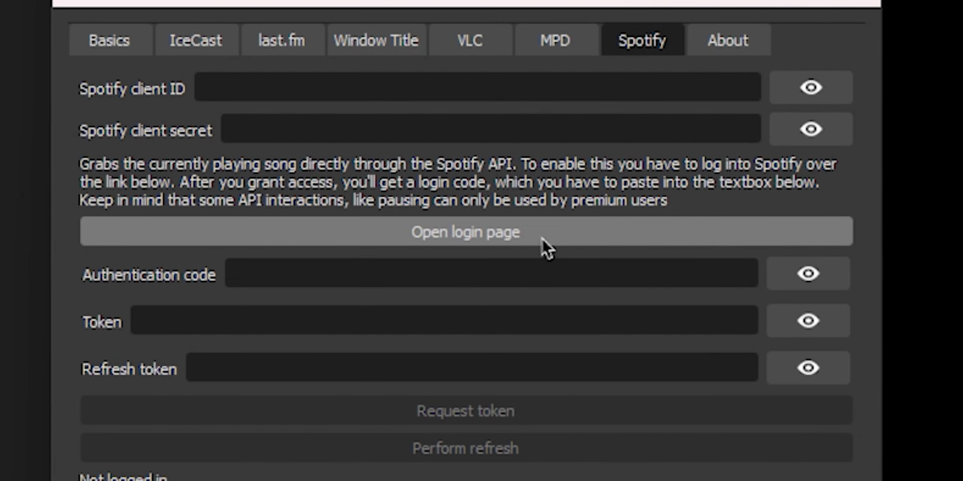
left_click(541, 238)
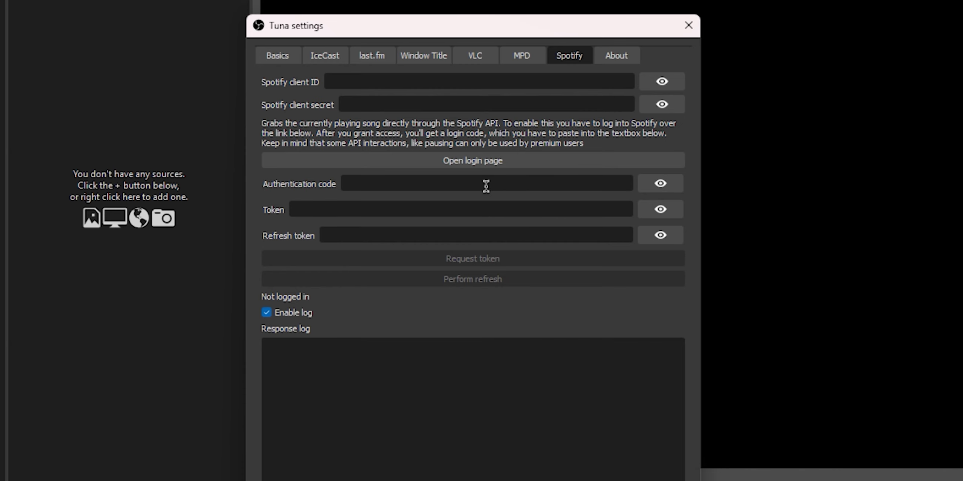
left_click(487, 185)
key("ctrl+v")
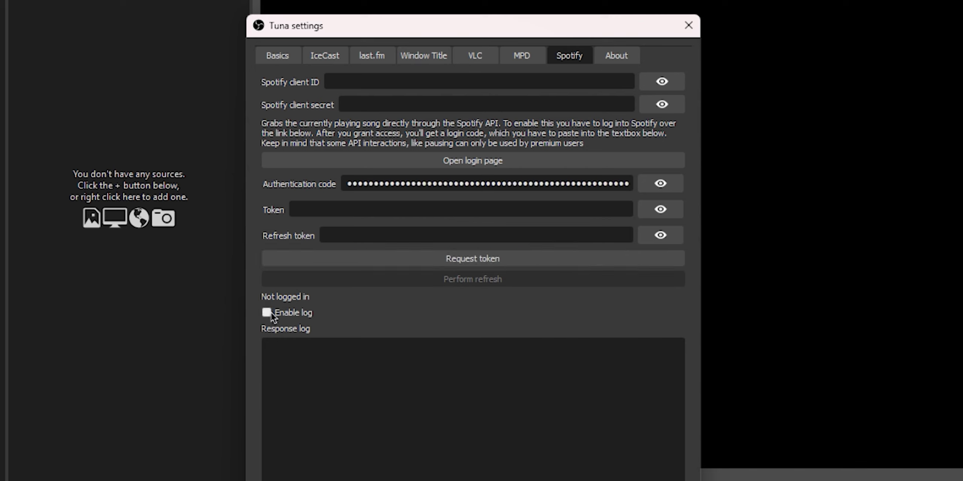
left_click(482, 258)
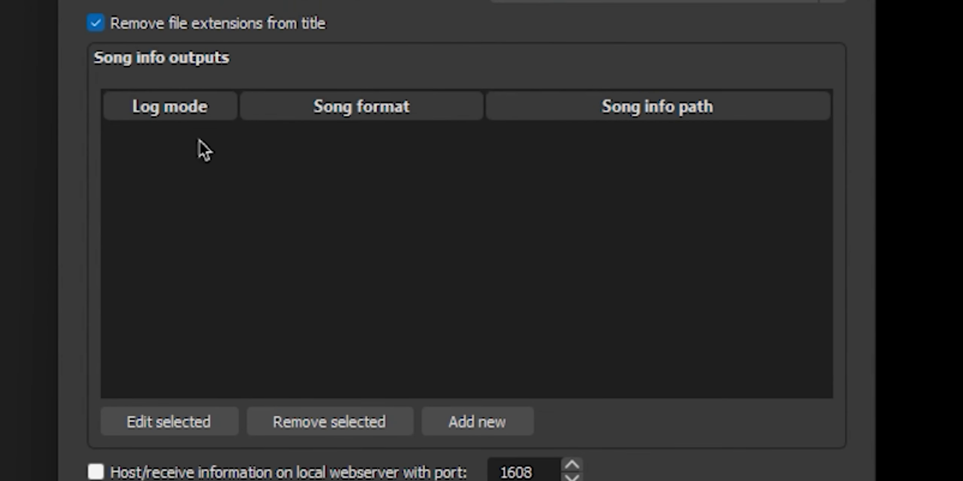
Add a new Tuna song info output with the format %t
left_click(490, 432)
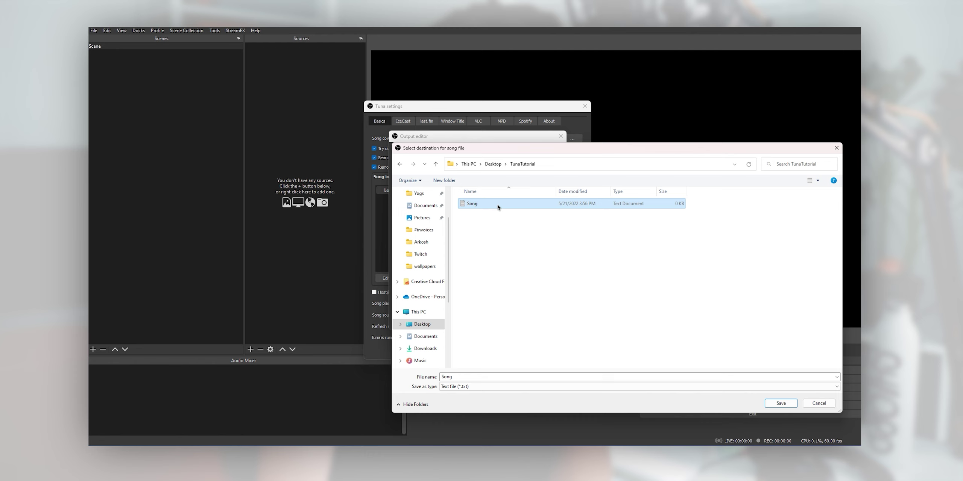
Save the output to Desktop/TunaTutorial/Song.txt, replacing the existing file
left_click(780, 404)
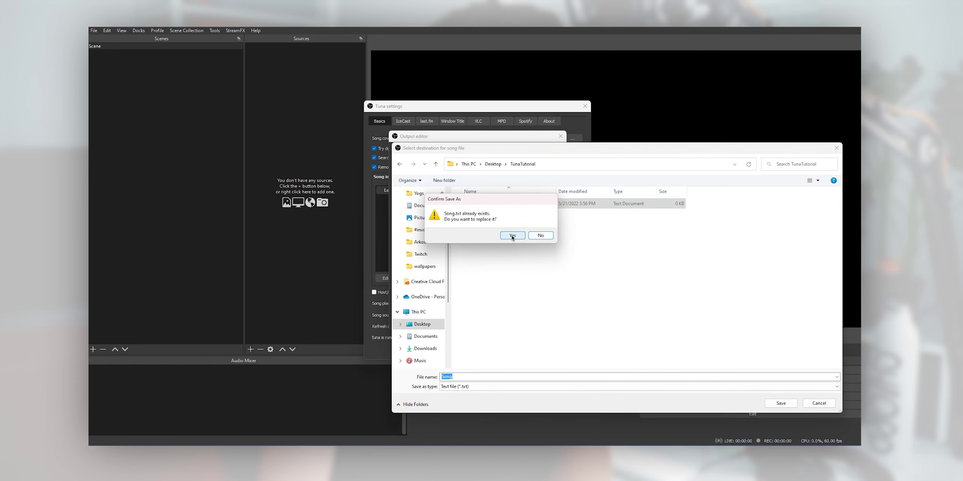
left_click(512, 235)
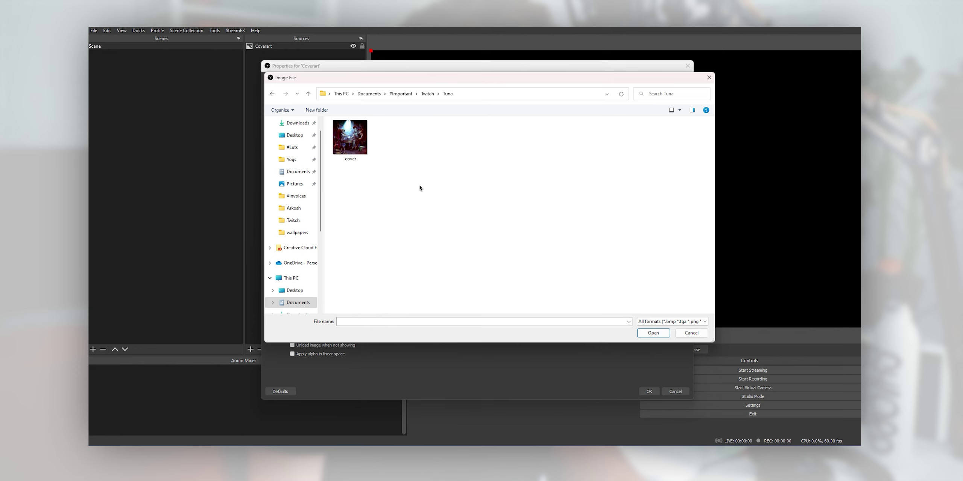
Set the Coverart image source to Tuna's cover.png
left_click(653, 332)
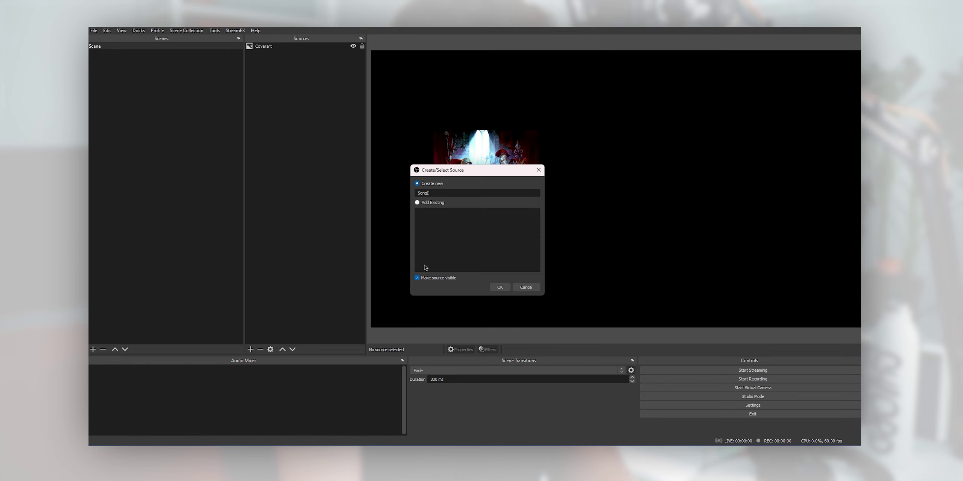
Create the SongInfo Text (GDI+) source reading Song.txt in a bold font
key("Return")
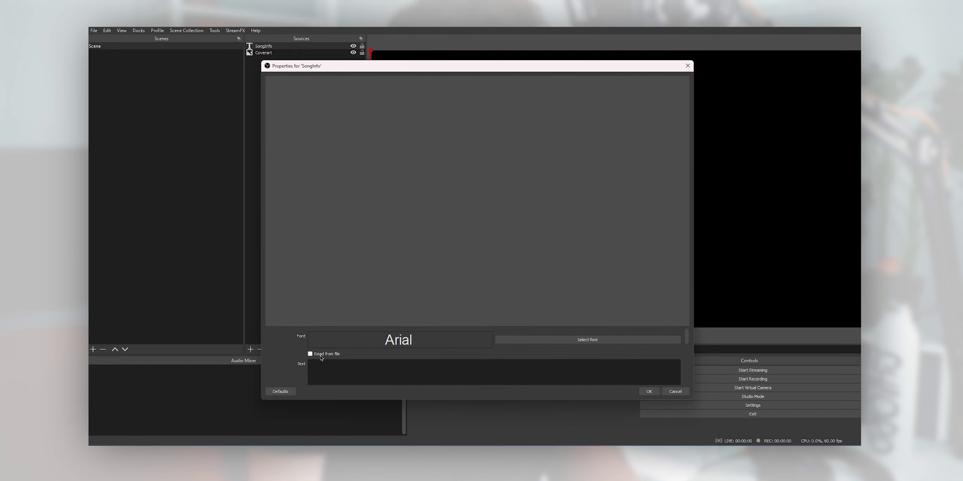
left_click(310, 355)
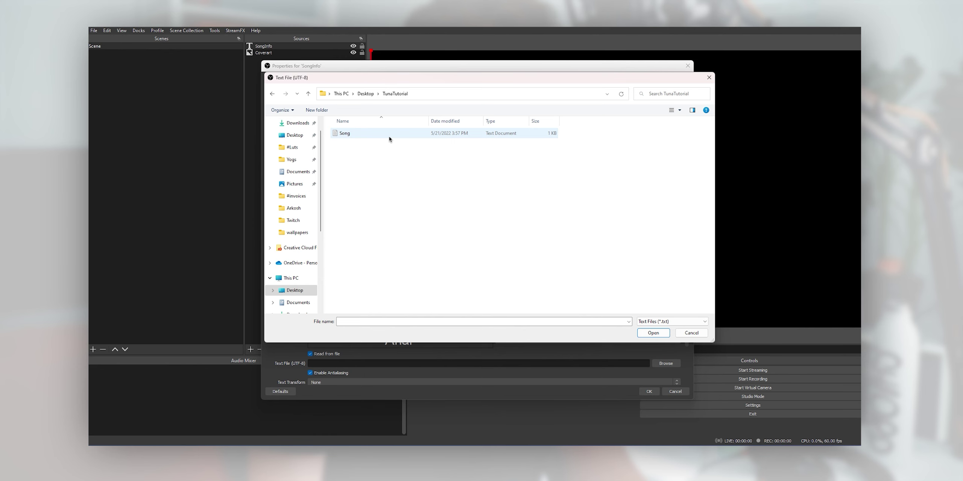
left_click(389, 137)
left_click(652, 333)
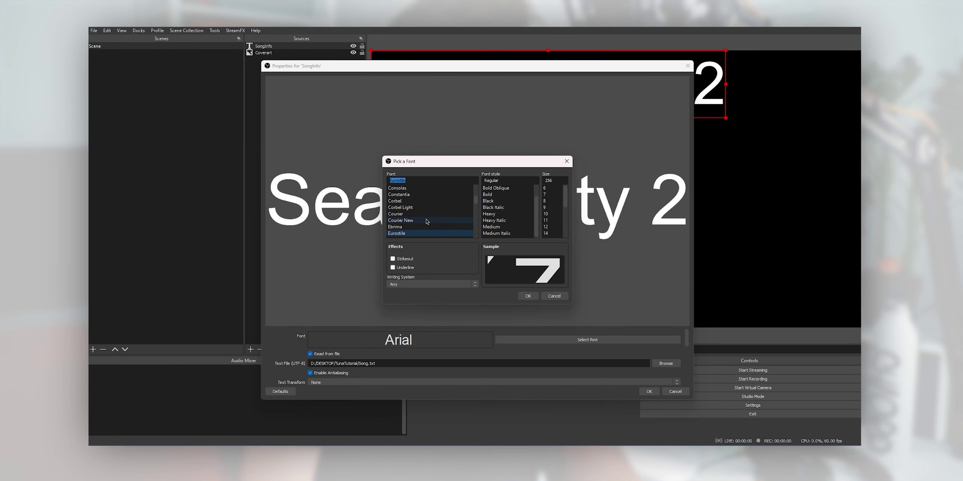
left_click(411, 234)
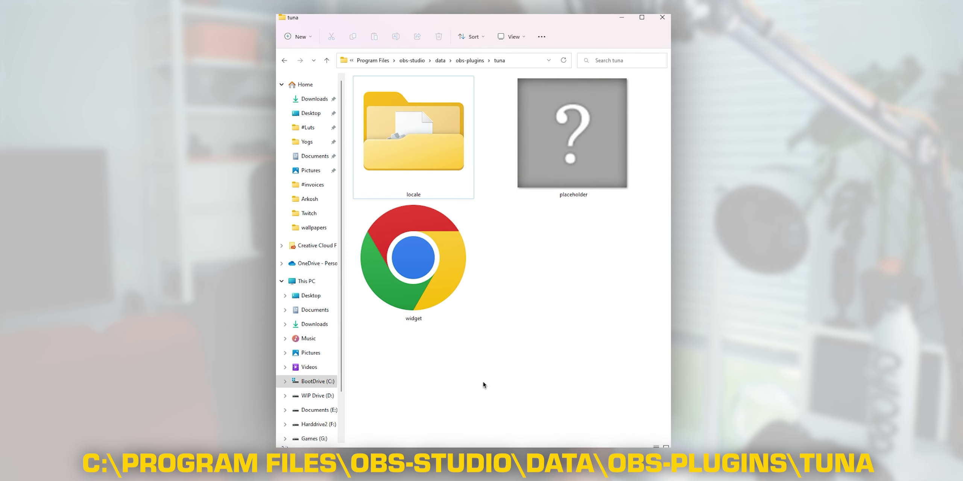
Overwrite placeholder.png in the obs-plugins tuna folder with the desktop copy
left_click(617, 195)
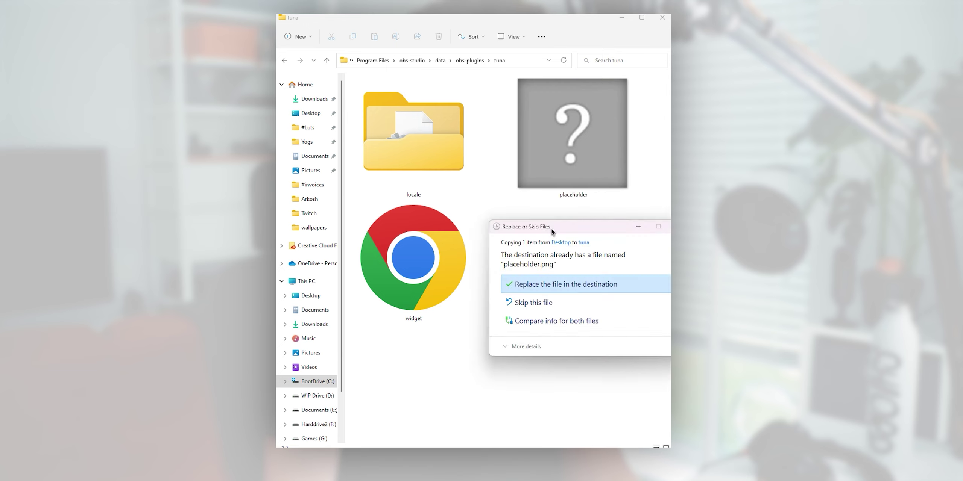
left_click(558, 286)
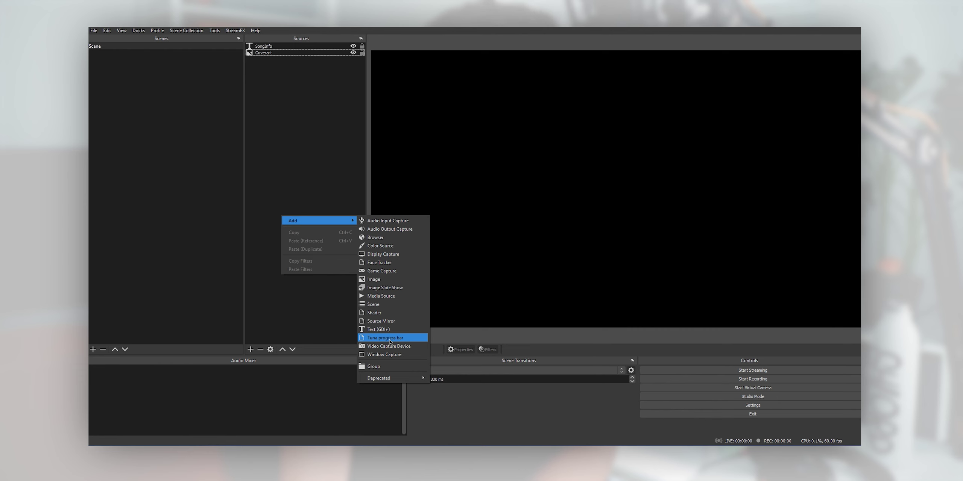
Add a Tuna progress bar source and accept its properties
left_click(390, 339)
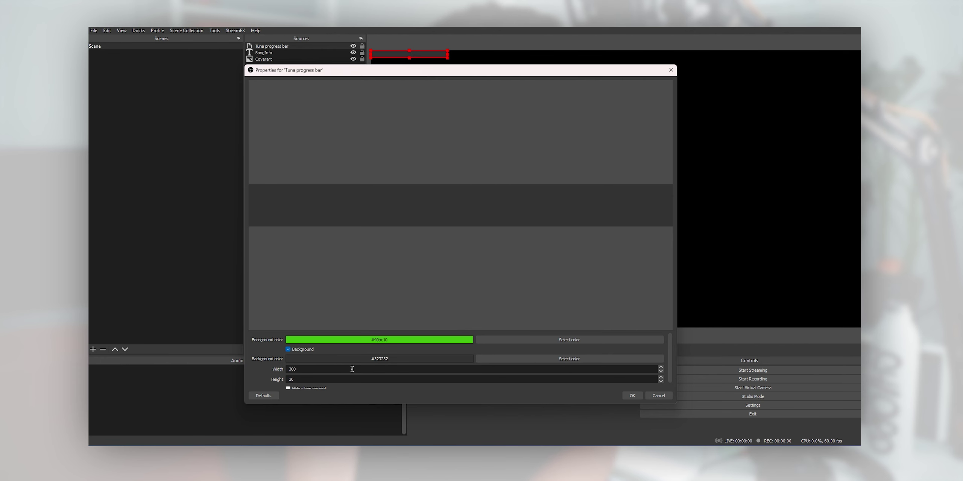
left_click(639, 394)
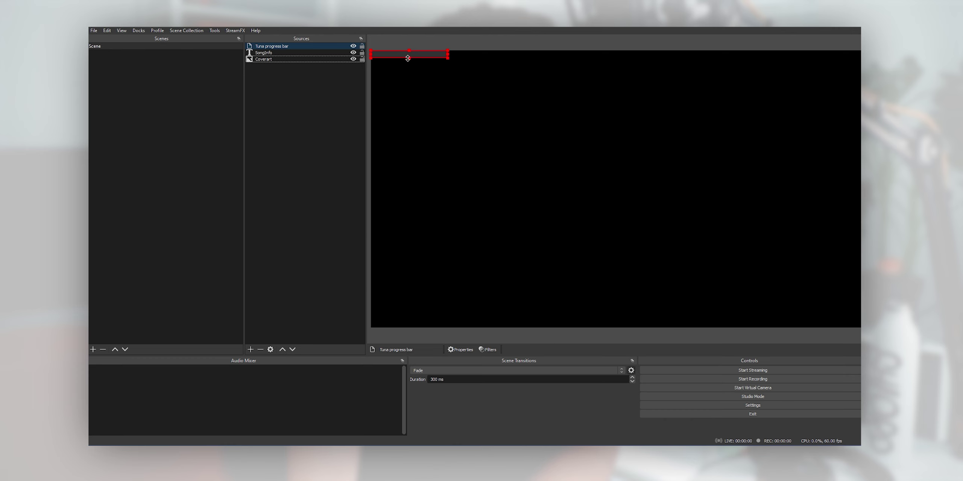